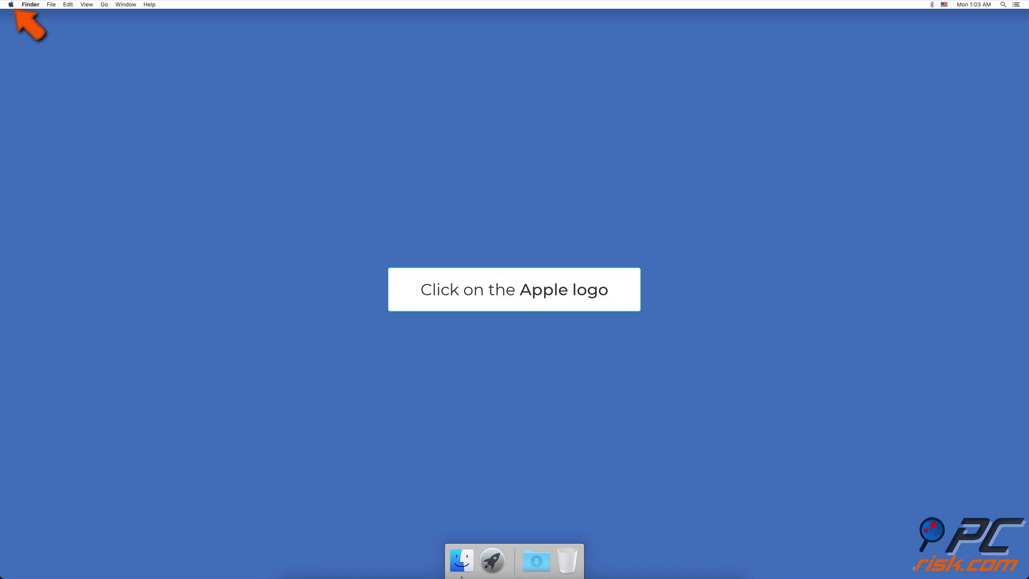
In System Preferences' Energy Saver, set Computer sleep and Display sleep from Never to 15 minutes
{"action": "left_click", "coordinate": [11, 6]}
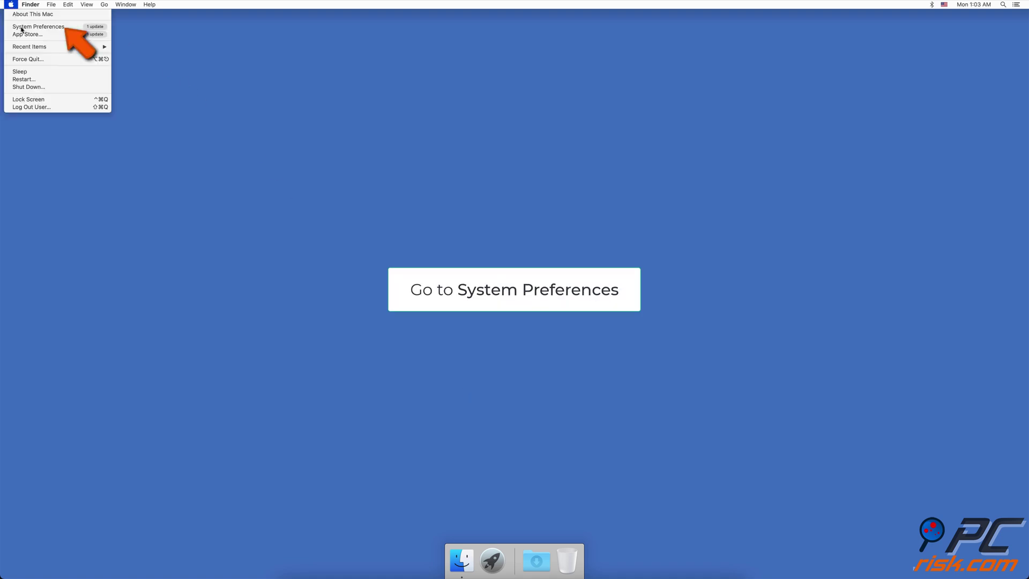
{"action": "left_click", "coordinate": [22, 28]}
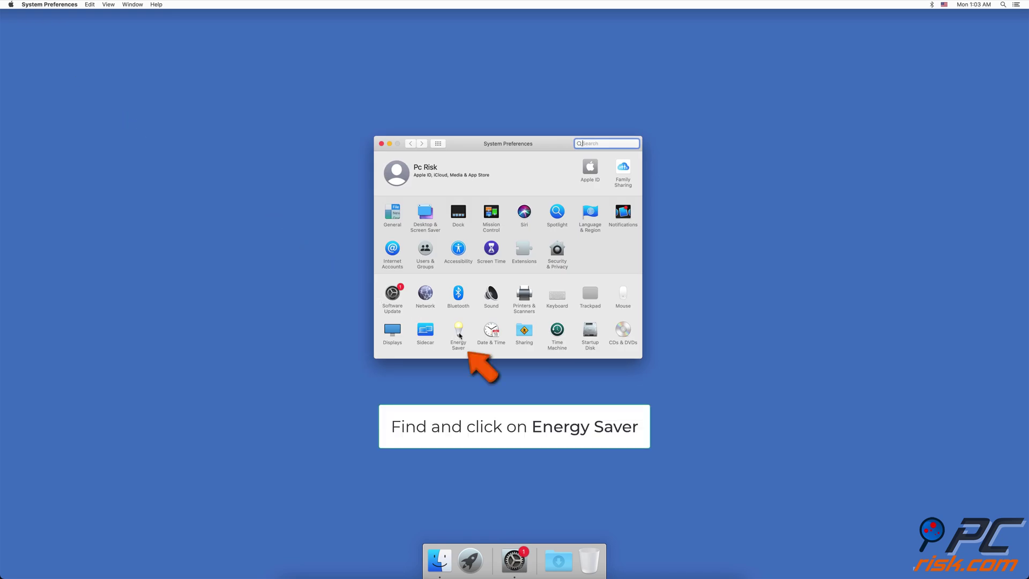
{"action": "left_click", "coordinate": [458, 332]}
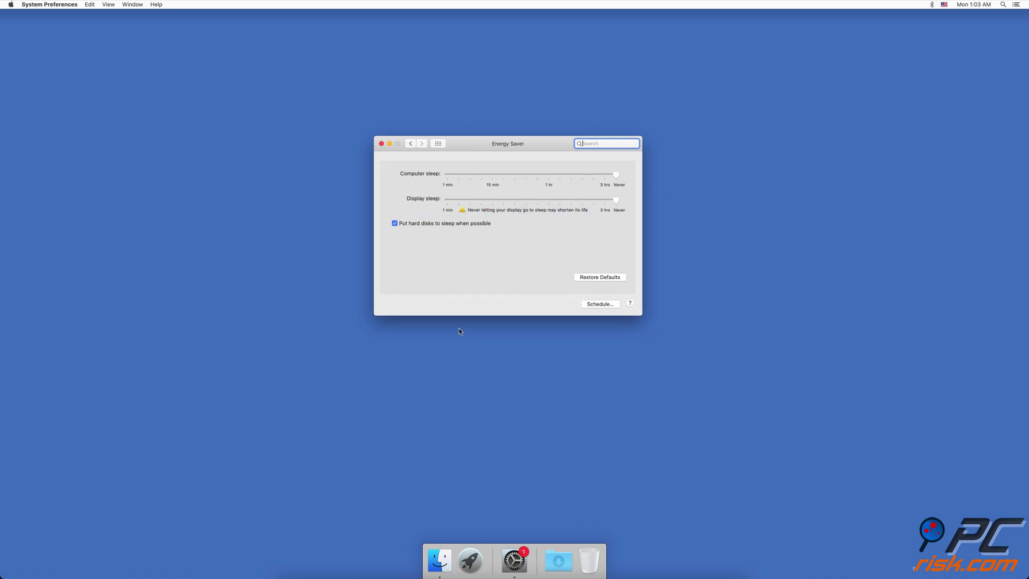
{"action": "left_click_drag", "start_coordinate": [618, 180], "coordinate": [494, 182]}
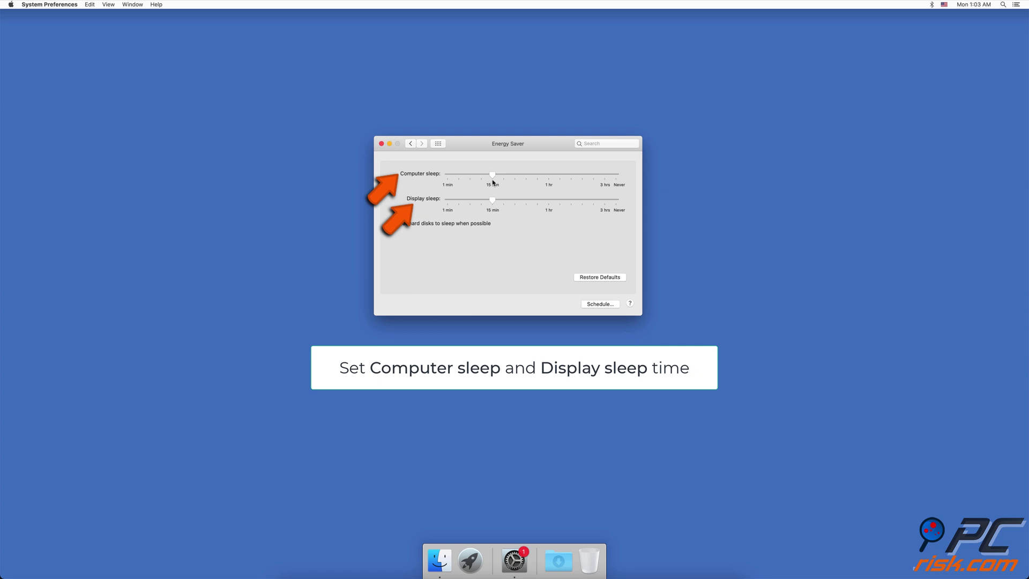
{"action": "mouse_move", "coordinate": [493, 183]}
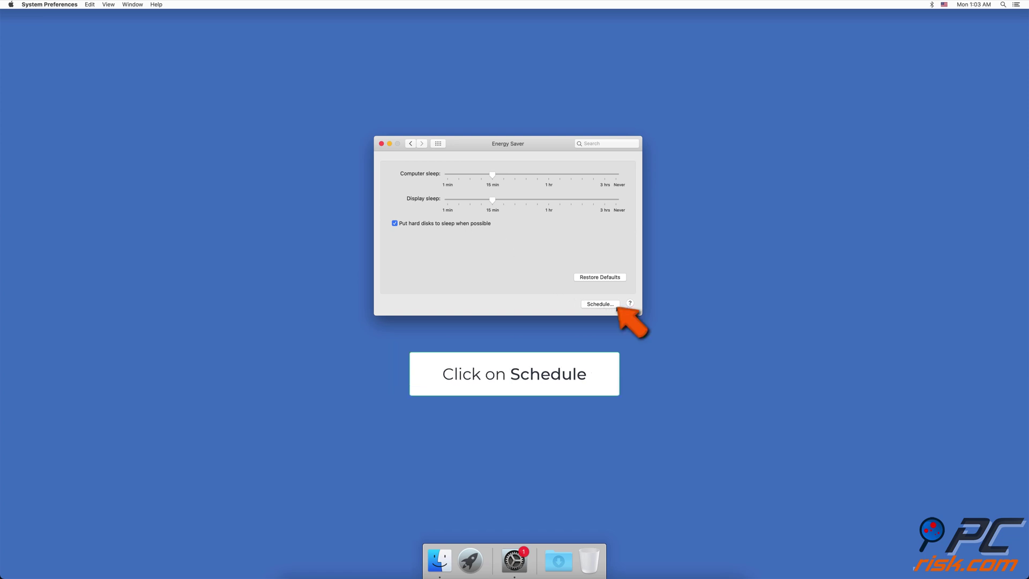
Uncheck the scheduled Start up or wake and Sleep events and confirm the Schedule sheet
{"action": "left_click", "coordinate": [600, 304]}
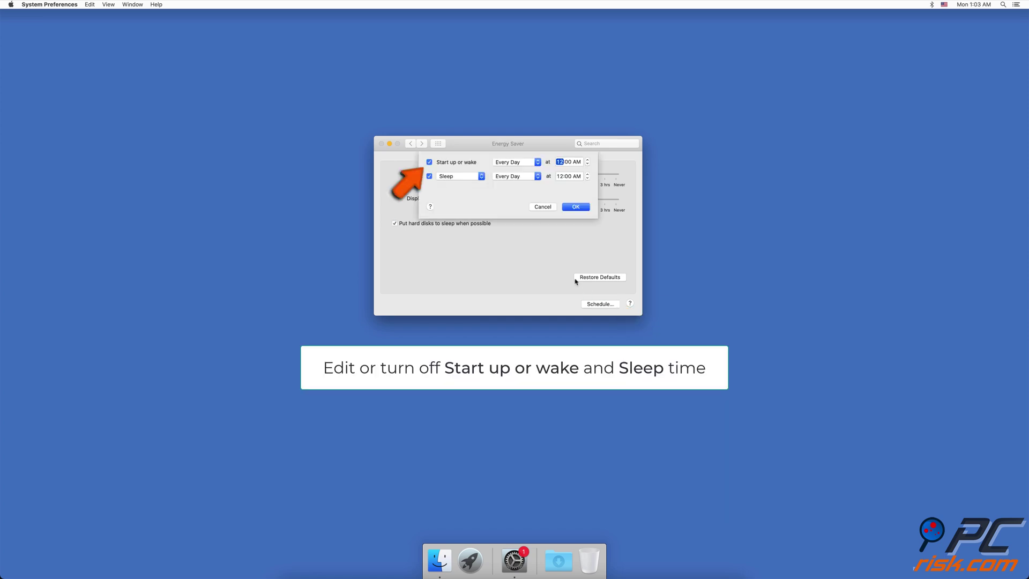
{"action": "left_click", "coordinate": [429, 164]}
{"action": "left_click", "coordinate": [429, 177]}
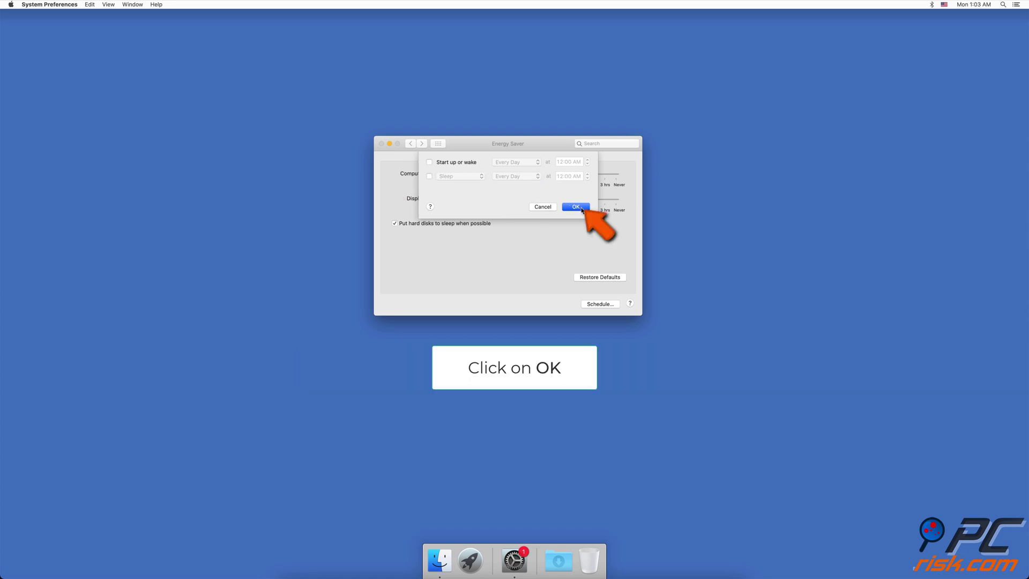
{"action": "left_click", "coordinate": [576, 207]}
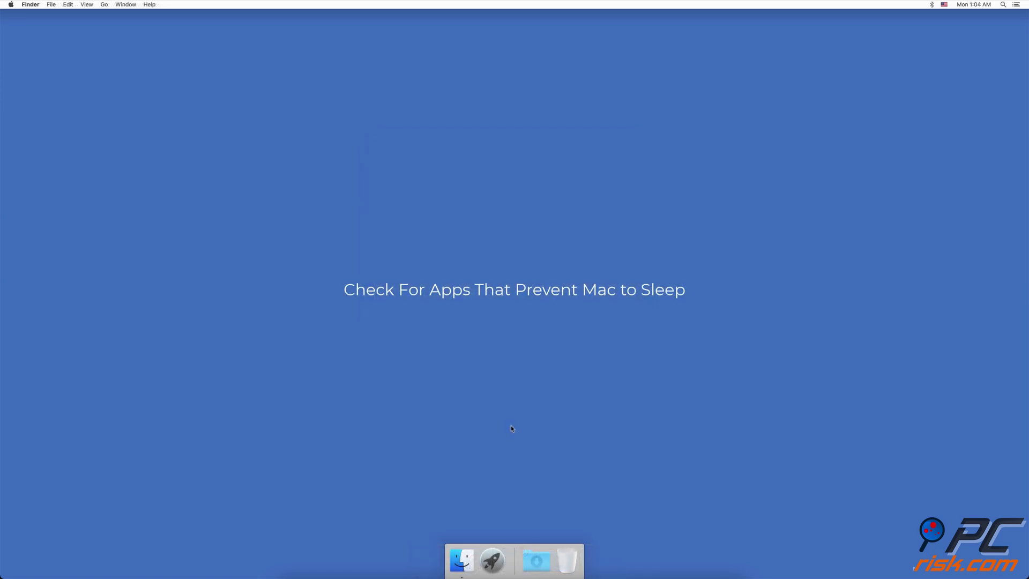
Launch Activity Monitor from Spotlight by searching 'activi'
{"action": "key", "text": "super+space"}
{"action": "type", "text": "activi"}
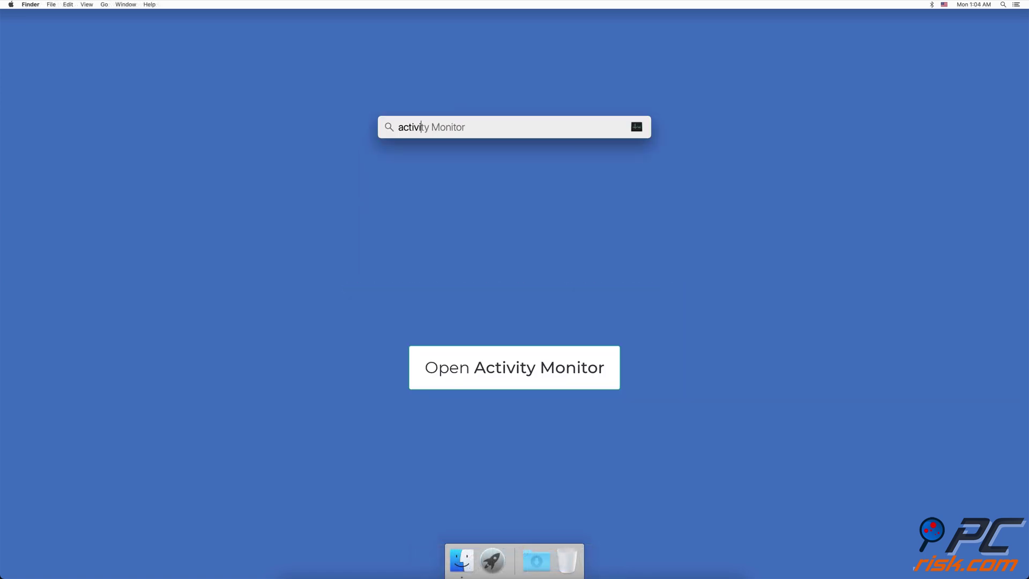
{"action": "key", "text": "Return"}
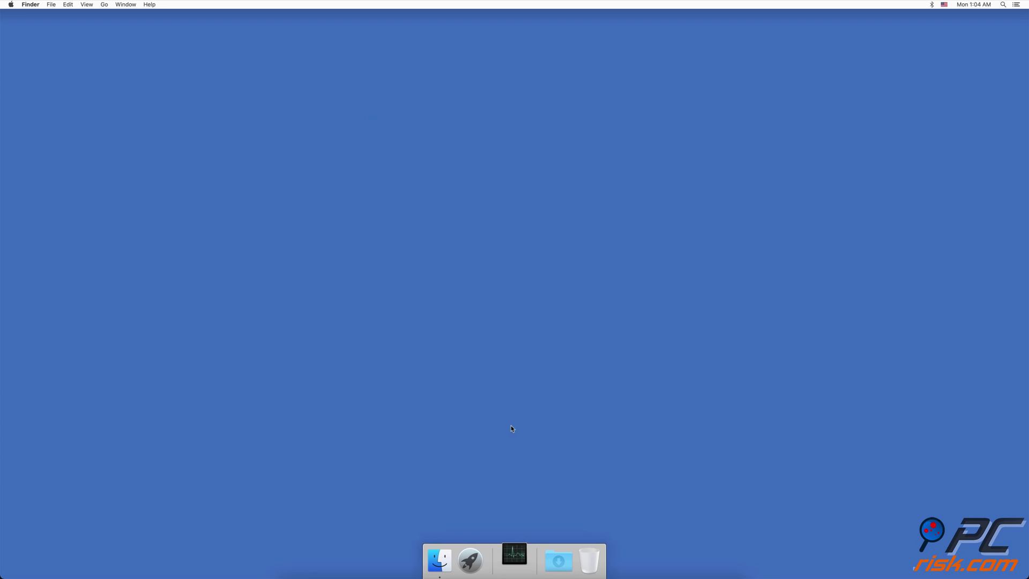
Add the Preventing Sleep column through View > Columns
{"action": "left_click", "coordinate": [114, 4]}
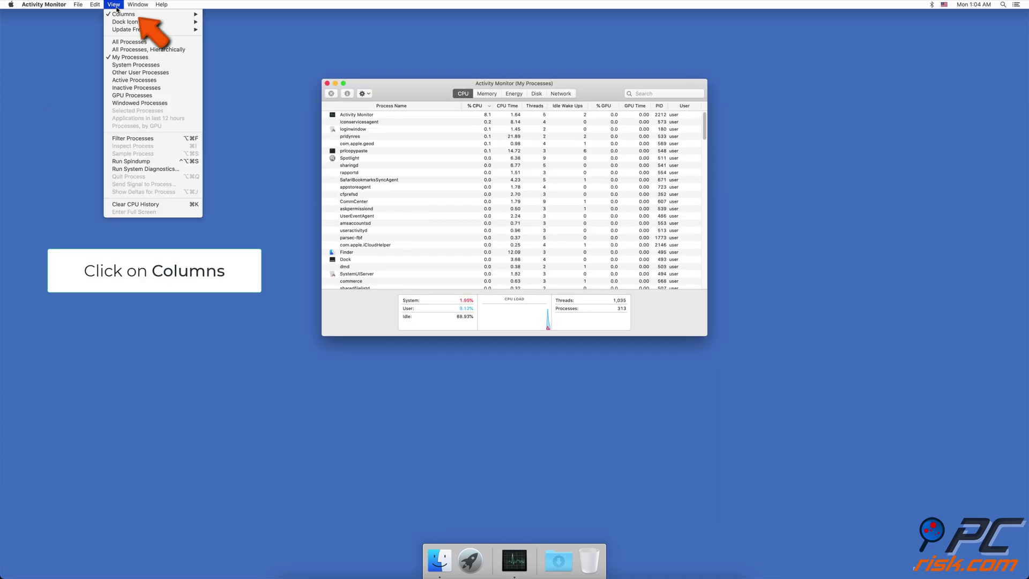
{"action": "left_click", "coordinate": [151, 16]}
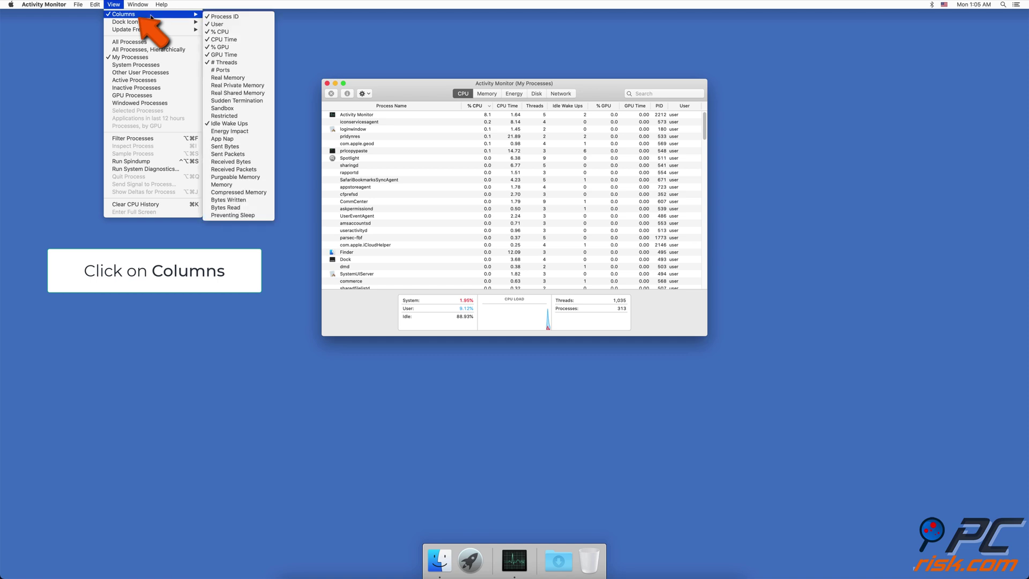
{"action": "left_click", "coordinate": [233, 215]}
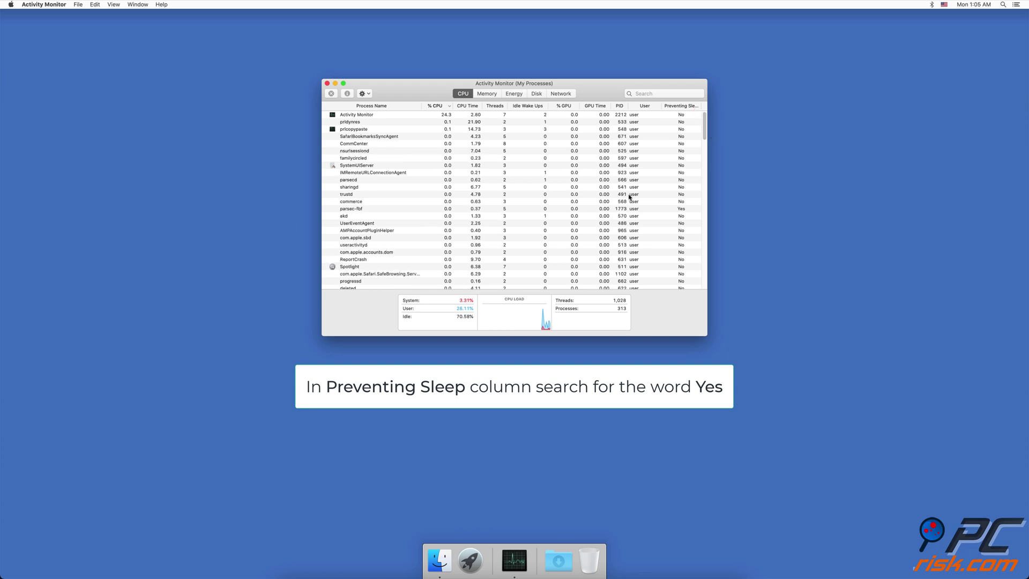
Force quit the parsec-fbf process, which shows Yes under Preventing Sleep
{"action": "scroll", "coordinate": [706, 126], "scroll_direction": "down", "scroll_amount": 3}
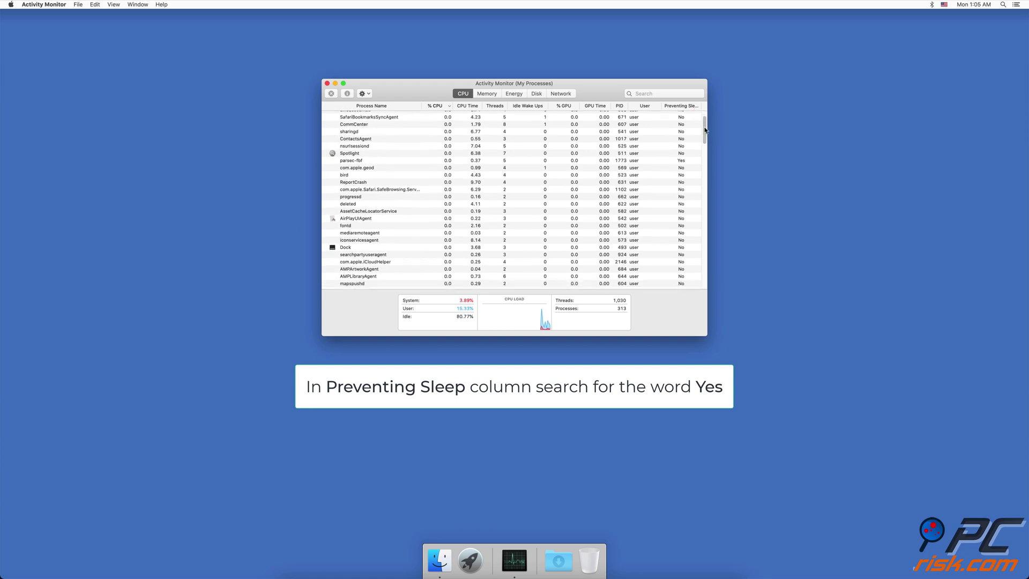
{"action": "scroll", "coordinate": [705, 126], "scroll_direction": "up", "scroll_amount": 5}
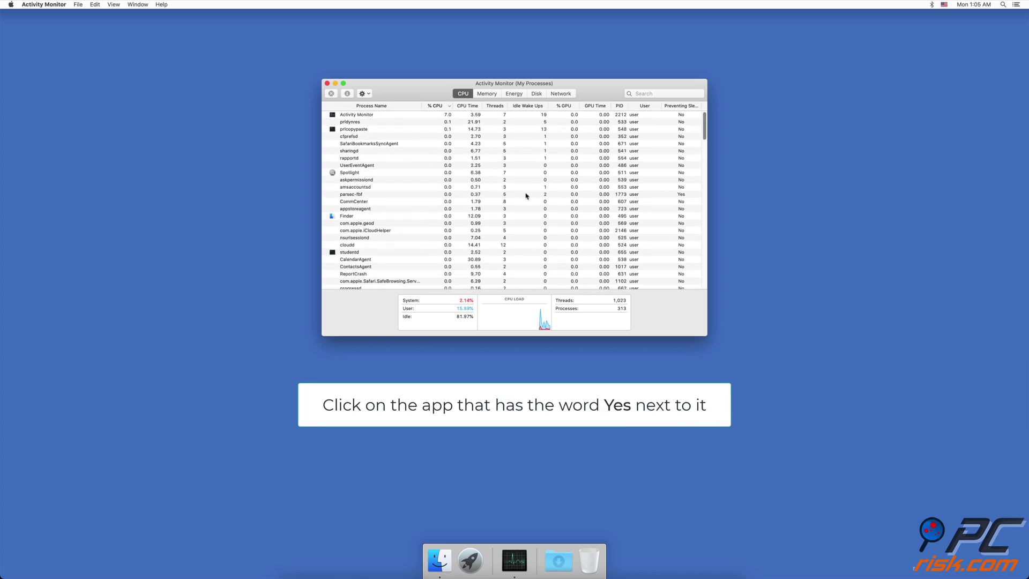
{"action": "left_click", "coordinate": [525, 195]}
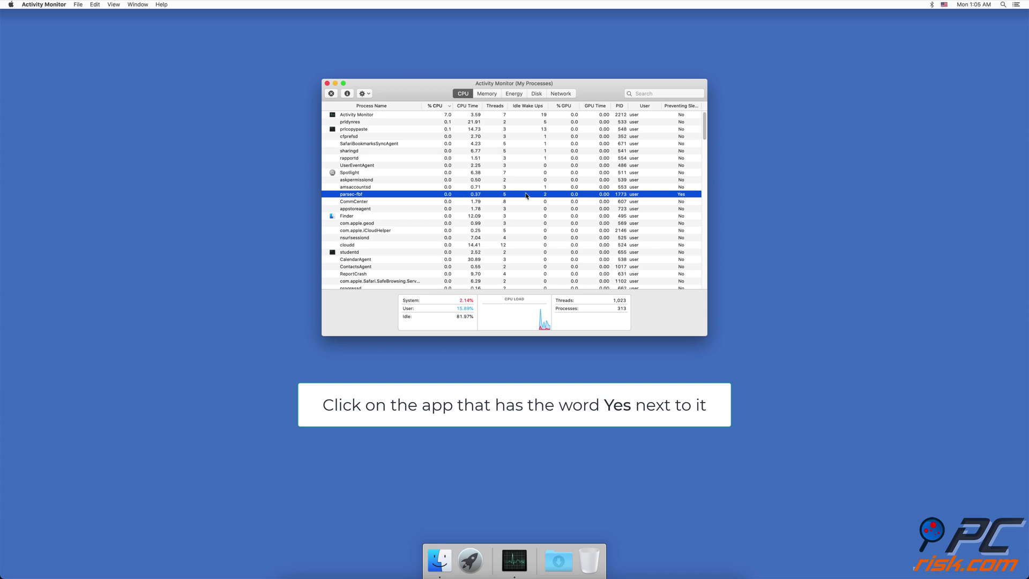
{"action": "left_click", "coordinate": [331, 93]}
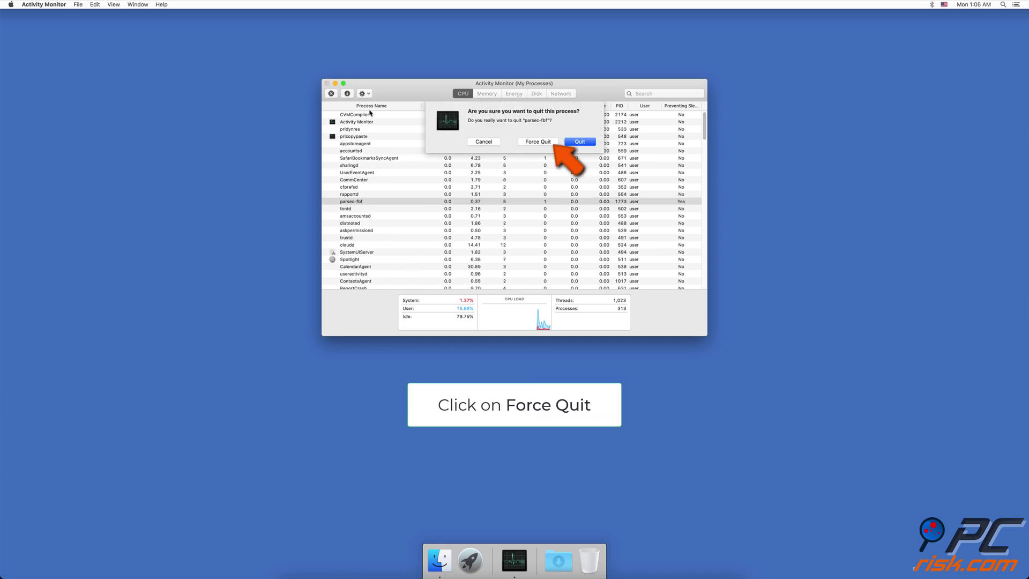
{"action": "left_click", "coordinate": [533, 143]}
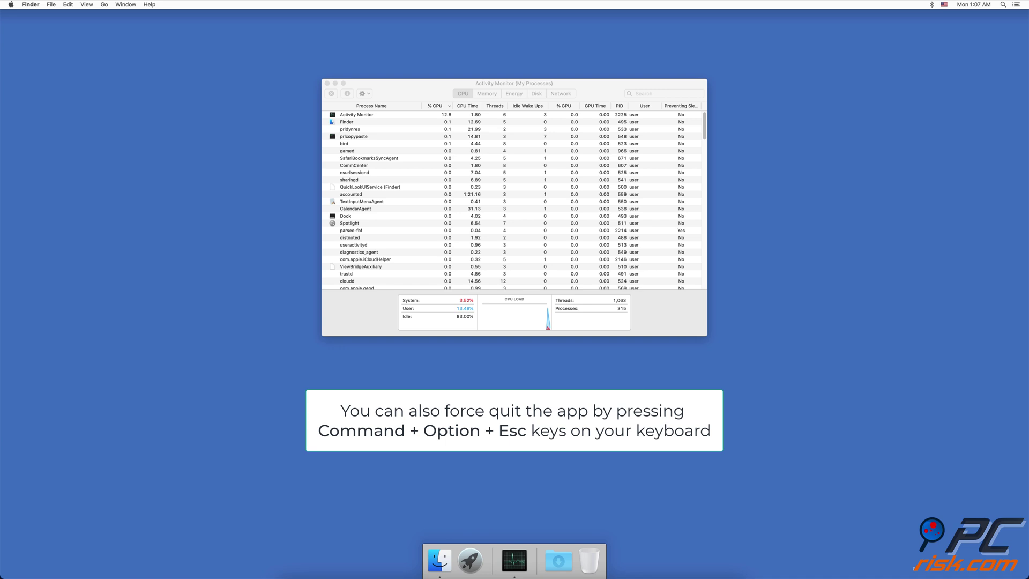
Force quit Activity Monitor from the Force Quit Applications window and confirm
{"action": "key", "text": "ctrl+alt+Escape"}
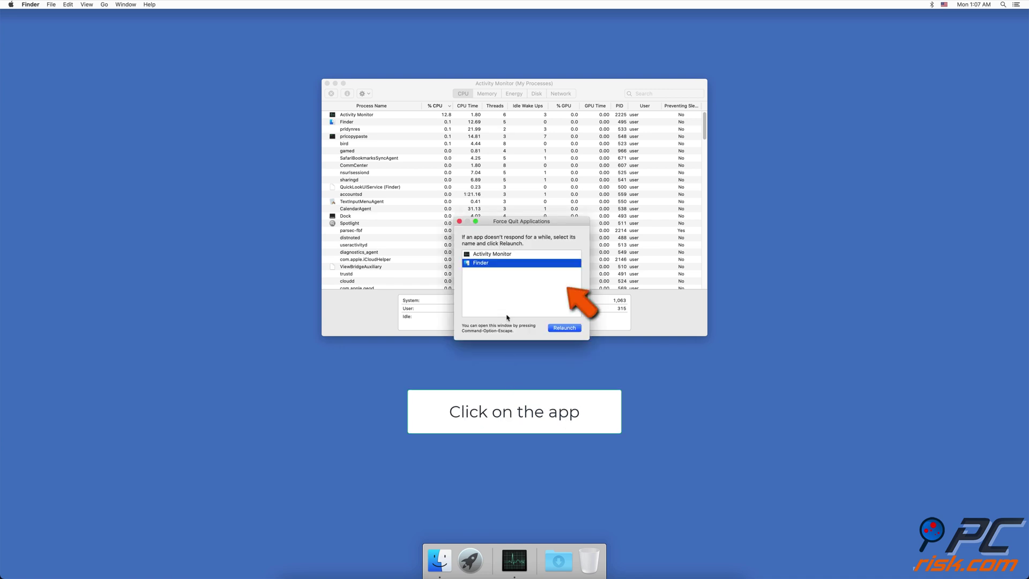
{"action": "left_click", "coordinate": [503, 255]}
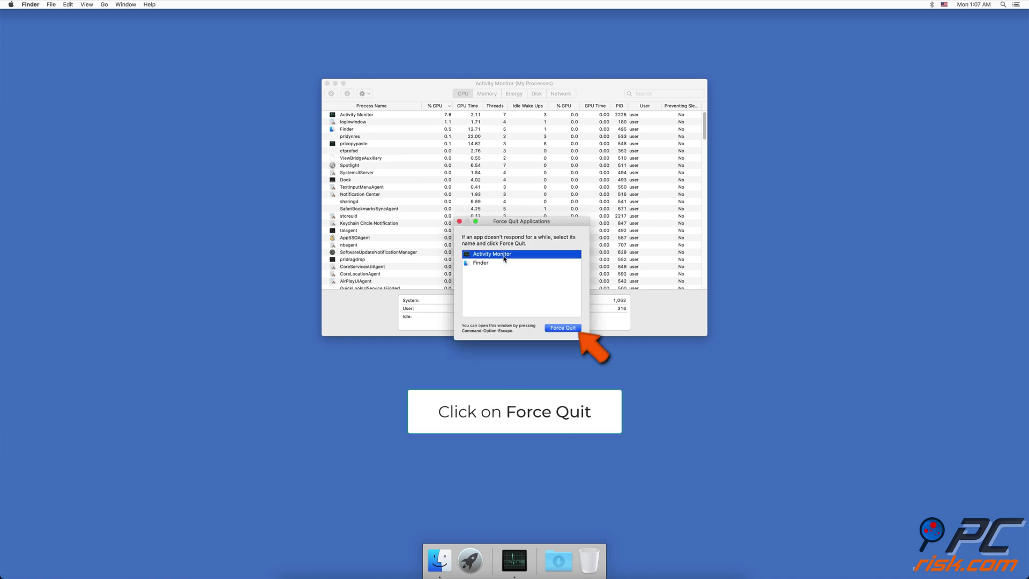
{"action": "left_click", "coordinate": [575, 330]}
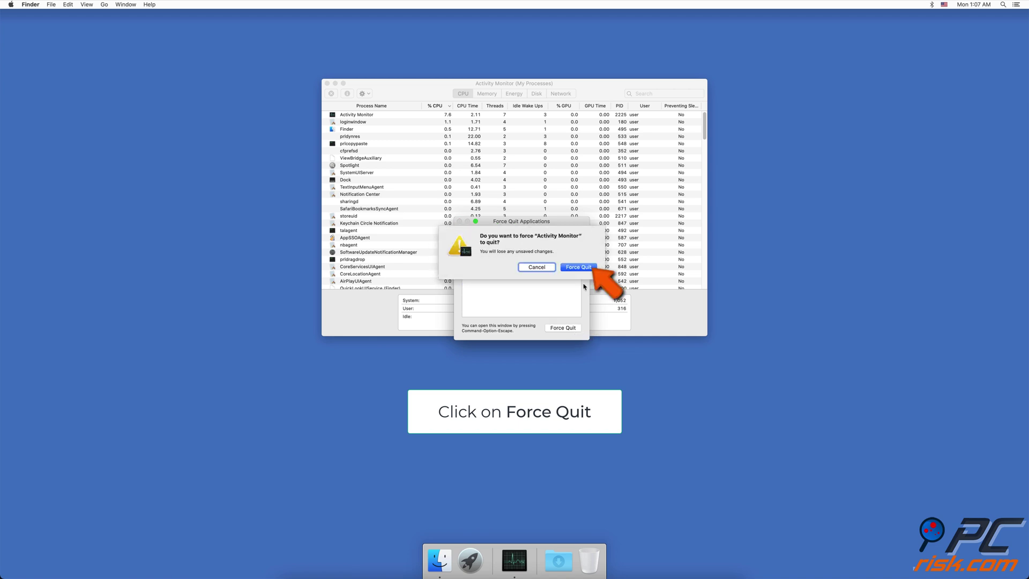
{"action": "key", "text": "Return"}
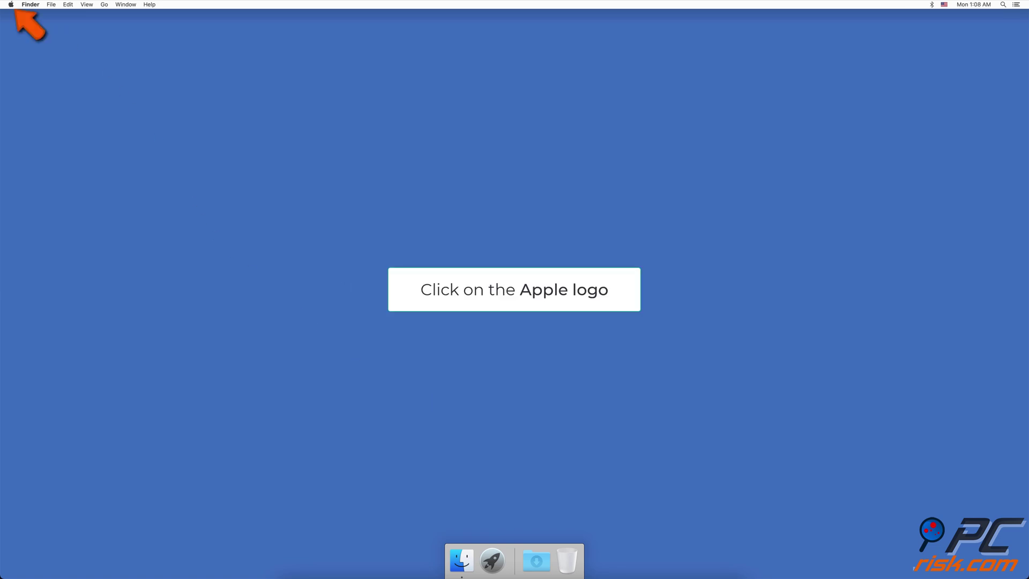
{"action": "left_click", "coordinate": [11, 4]}
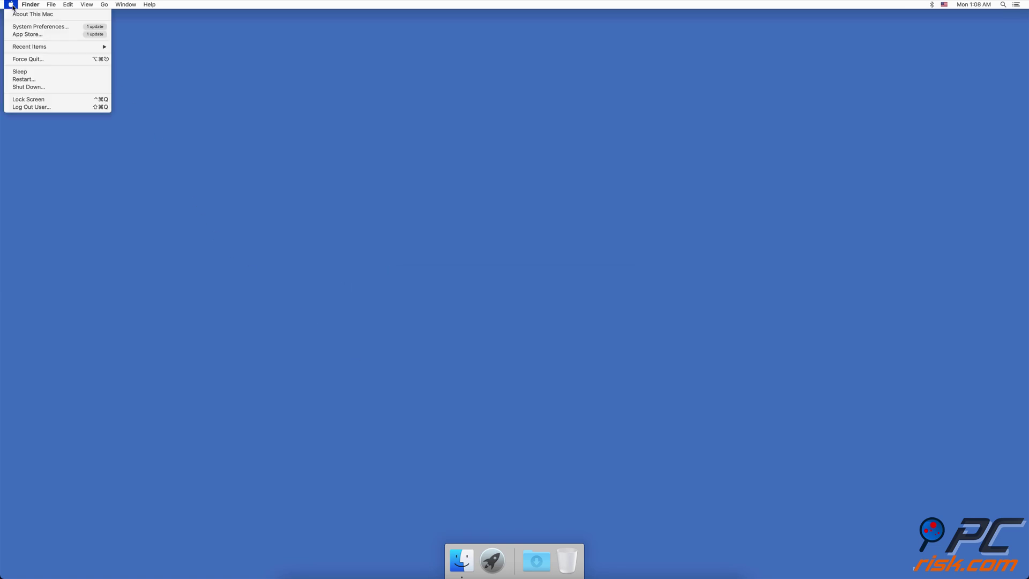
{"action": "left_click", "coordinate": [25, 29]}
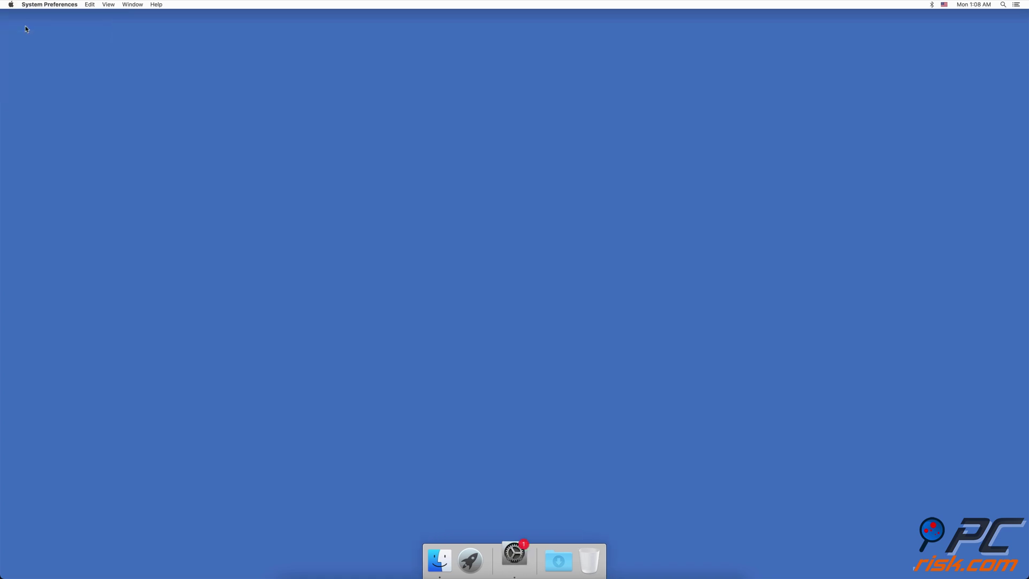
{"action": "left_click", "coordinate": [458, 296]}
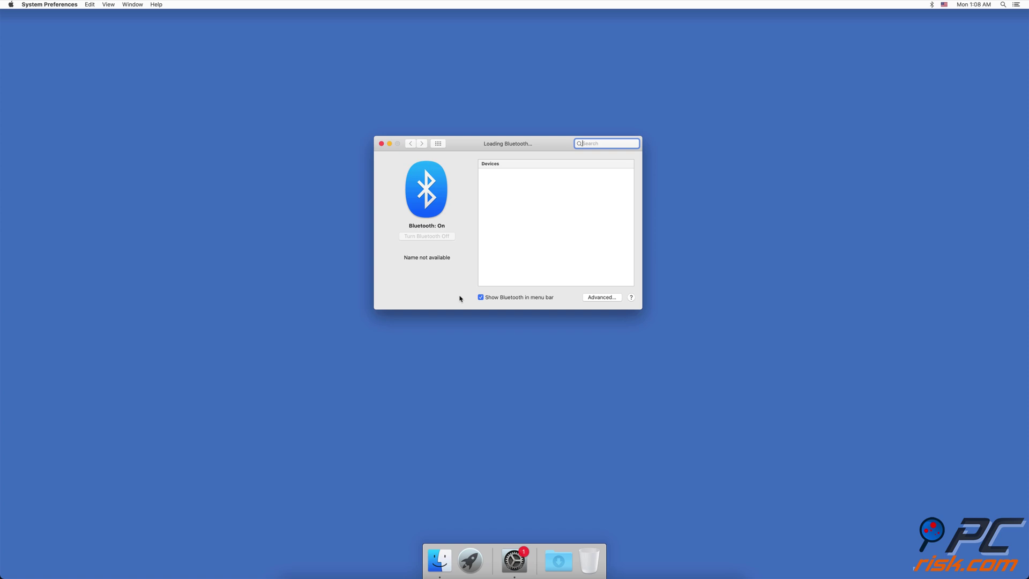
{"action": "left_click", "coordinate": [381, 144]}
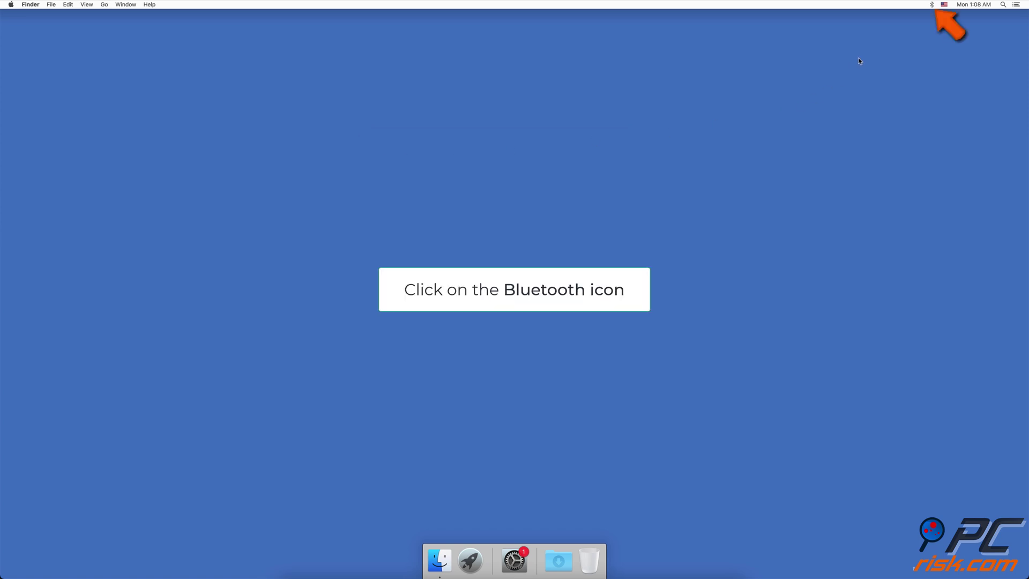
{"action": "left_click", "coordinate": [932, 5]}
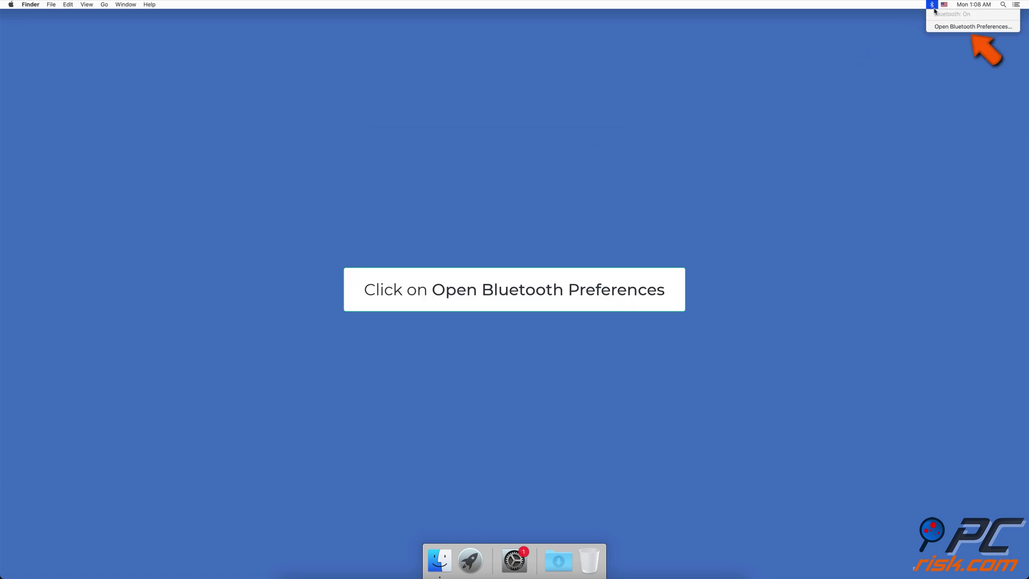
{"action": "left_click", "coordinate": [940, 30]}
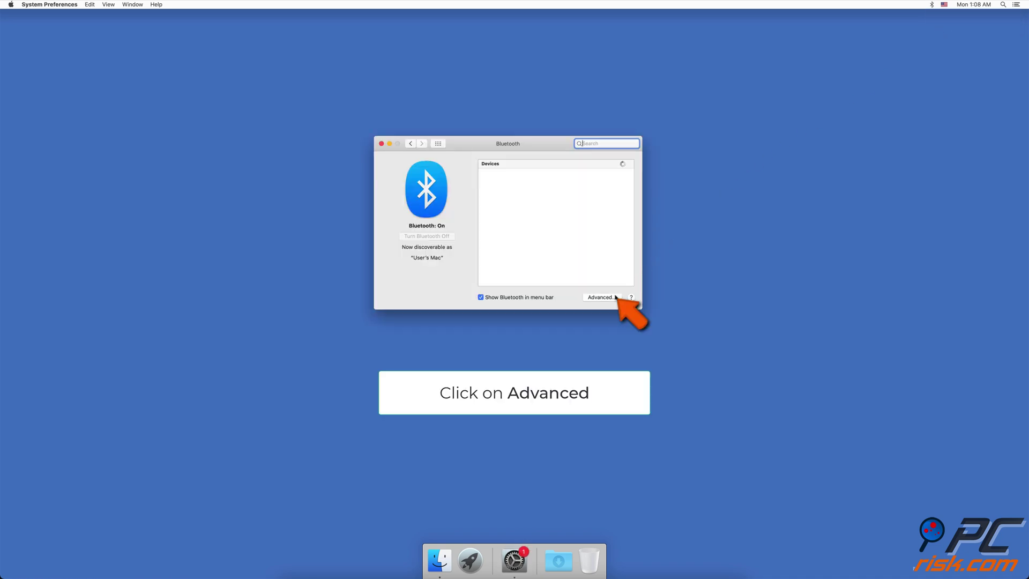
{"action": "left_click", "coordinate": [615, 298]}
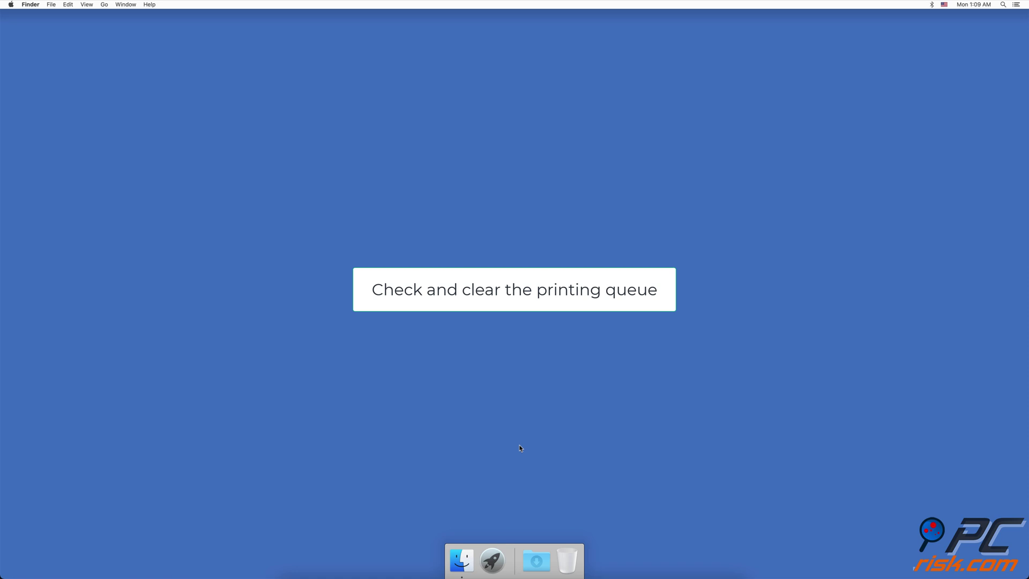
{"action": "left_click", "coordinate": [10, 5]}
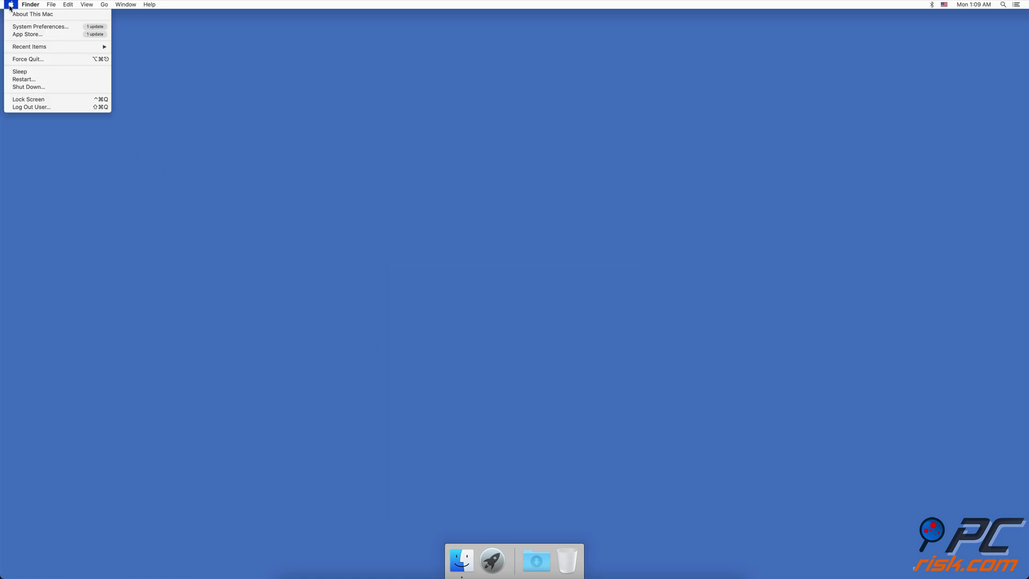
{"action": "left_click", "coordinate": [27, 27]}
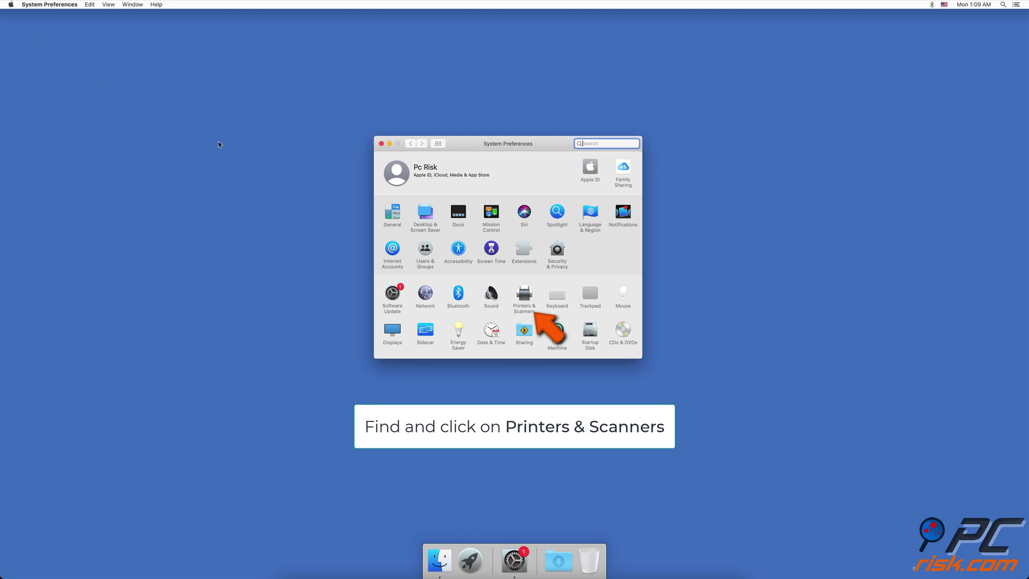
{"action": "left_click", "coordinate": [523, 296]}
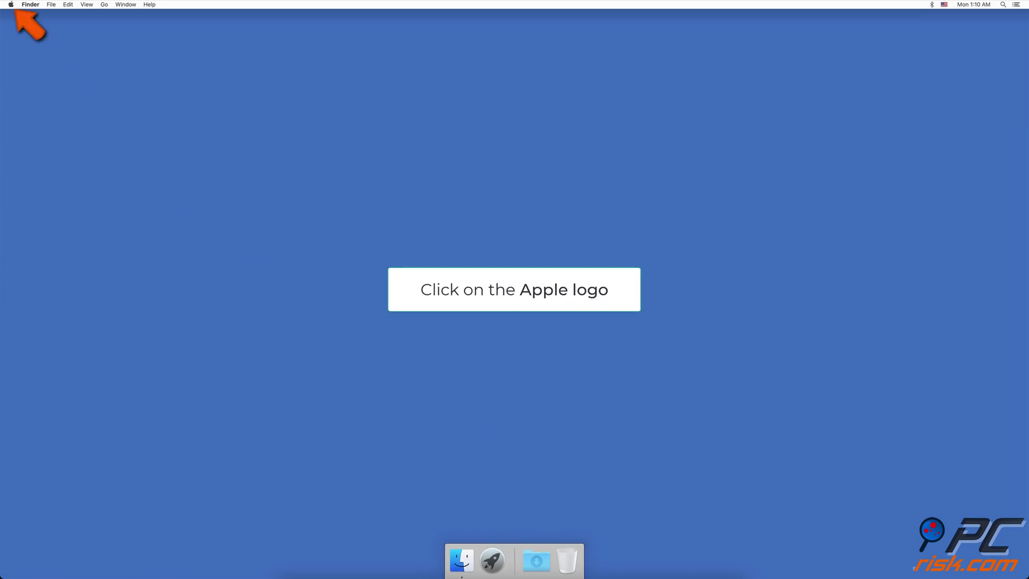
Uncheck Printer Sharing in the Sharing pane of System Preferences
{"action": "left_click", "coordinate": [11, 4]}
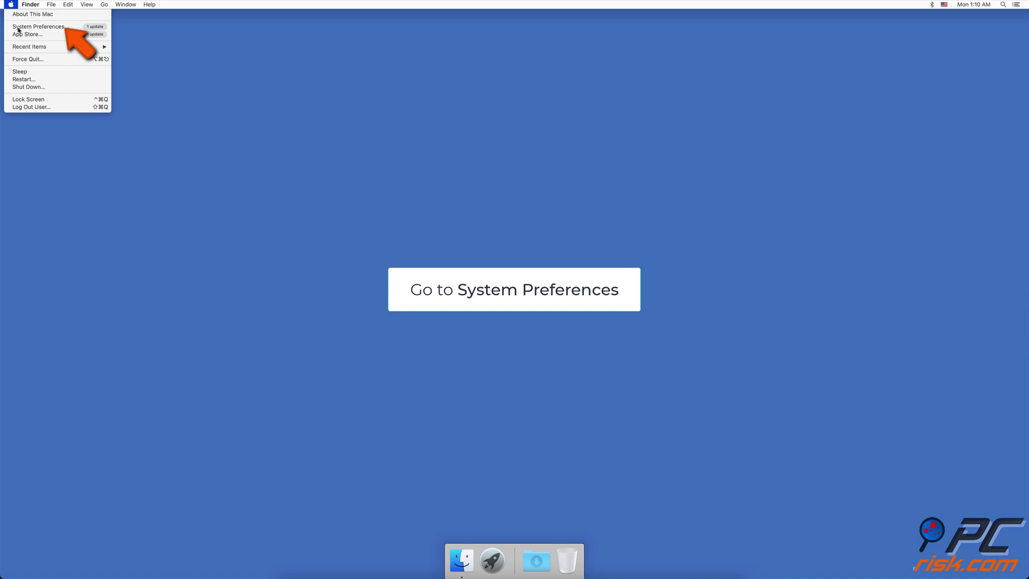
{"action": "left_click", "coordinate": [18, 27]}
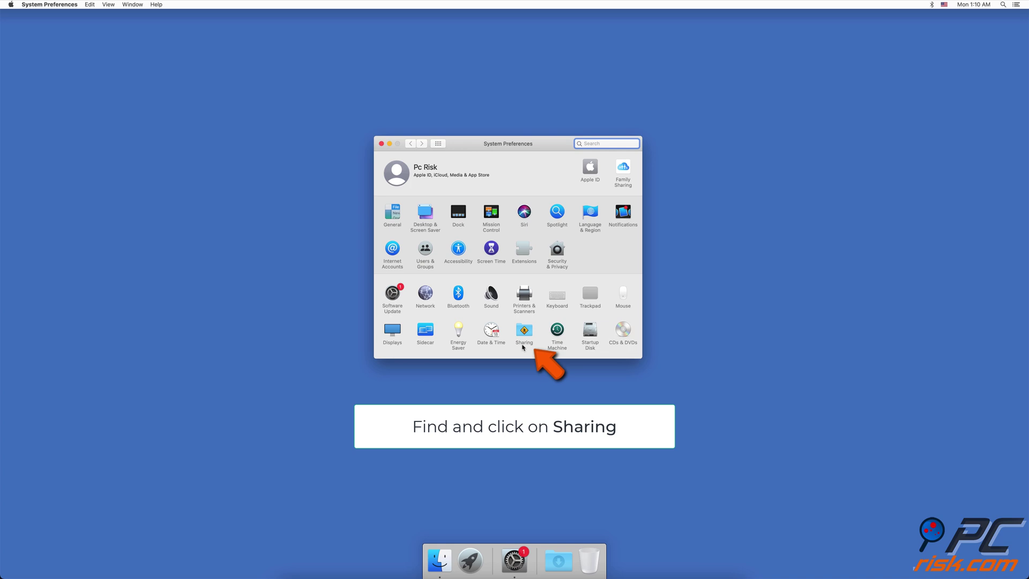
{"action": "left_click", "coordinate": [522, 346]}
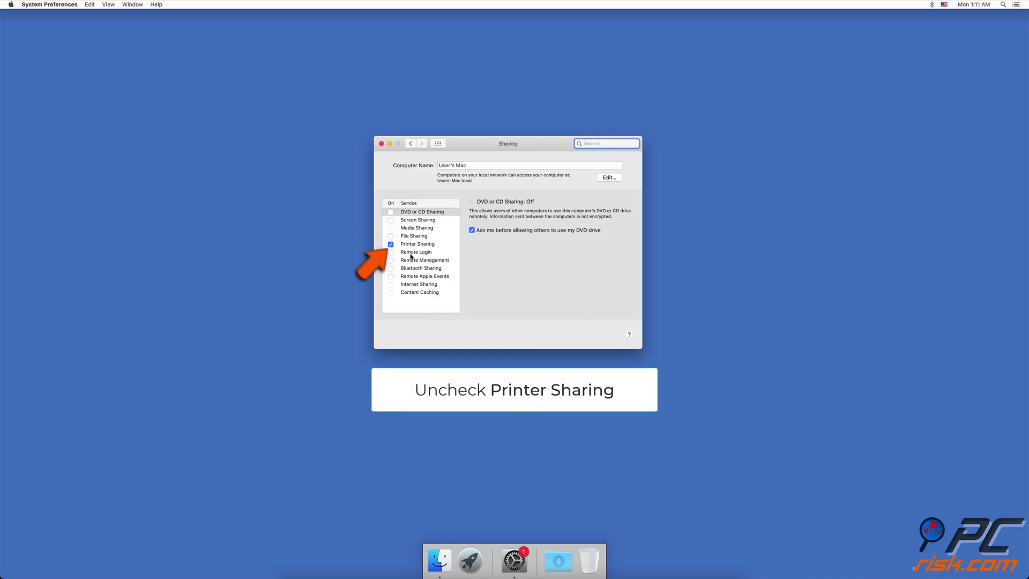
{"action": "left_click", "coordinate": [391, 245]}
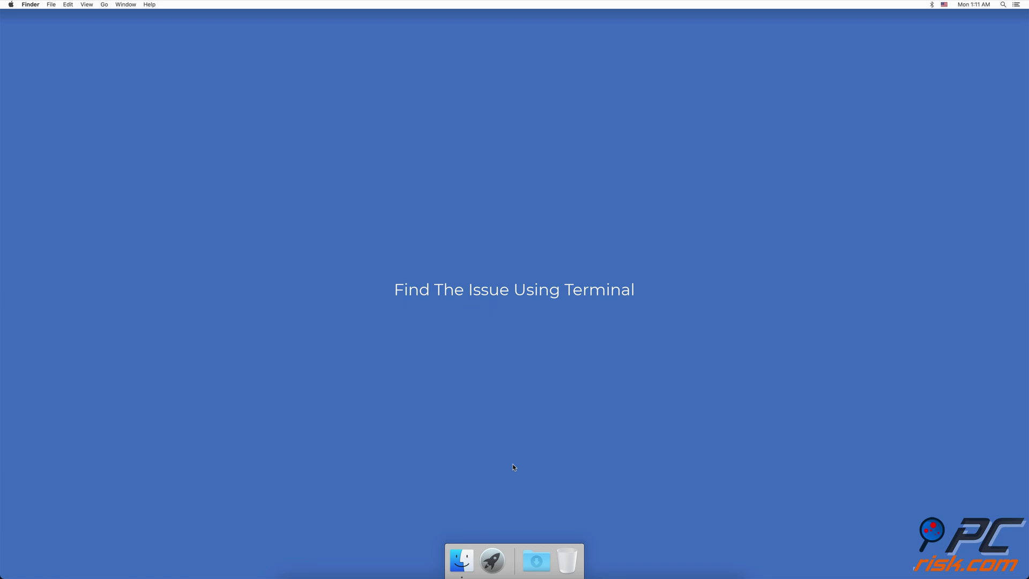
Launch Terminal from Spotlight by searching 'terminal'
{"action": "key", "text": "super+space"}
{"action": "type", "text": "terminal"}
{"action": "key", "text": "Return"}
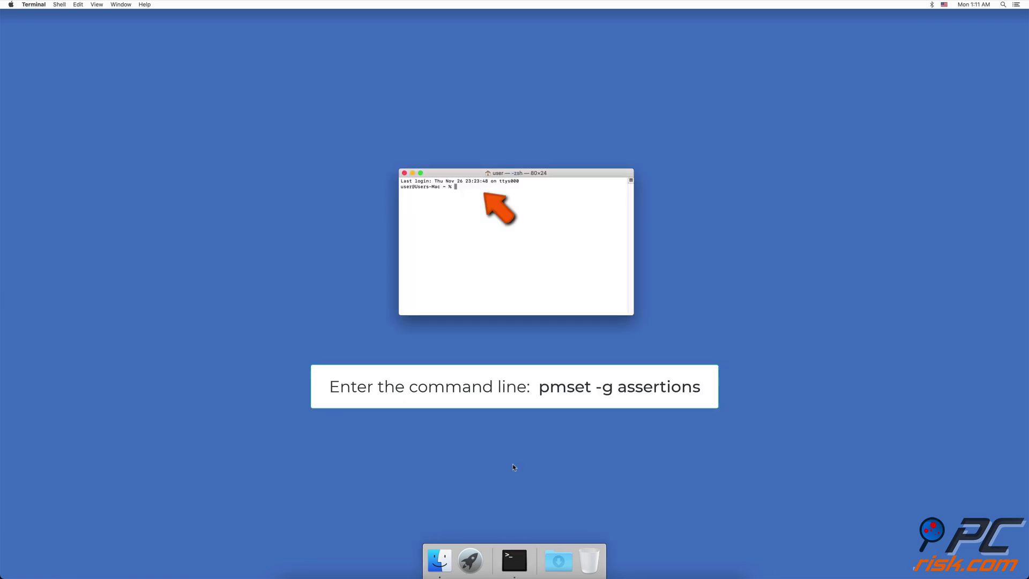
Run 'pmset -g assertions' and enlarge the Terminal window to fit the output
{"action": "type", "text": "pmset -g assertions"}
{"action": "key", "text": "Return"}
{"action": "left_click_drag", "start_coordinate": [516, 315], "coordinate": [516, 368]}
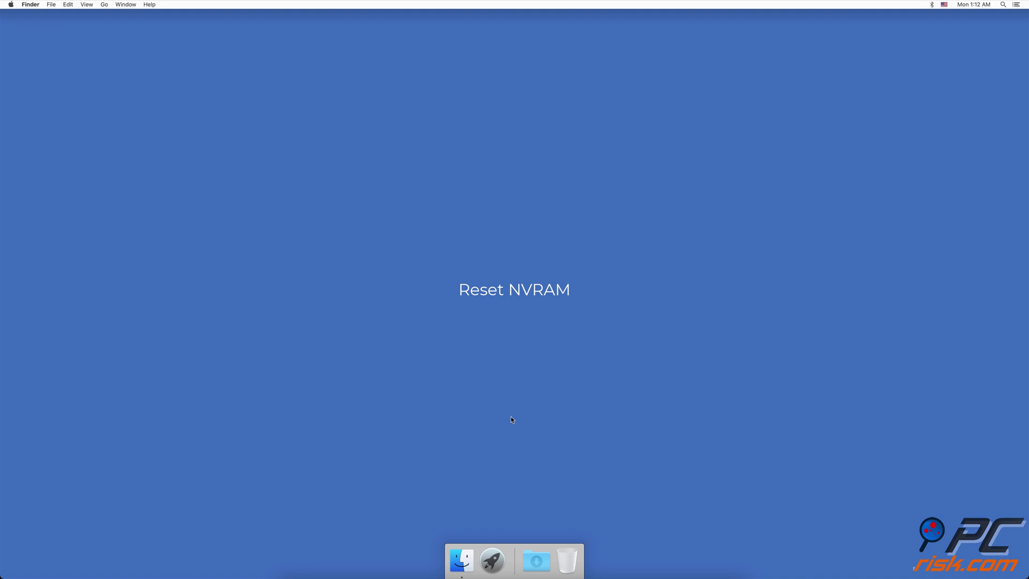
Choose Shut Down from the Apple menu to bring up the shutdown confirmation
{"action": "left_click", "coordinate": [11, 5]}
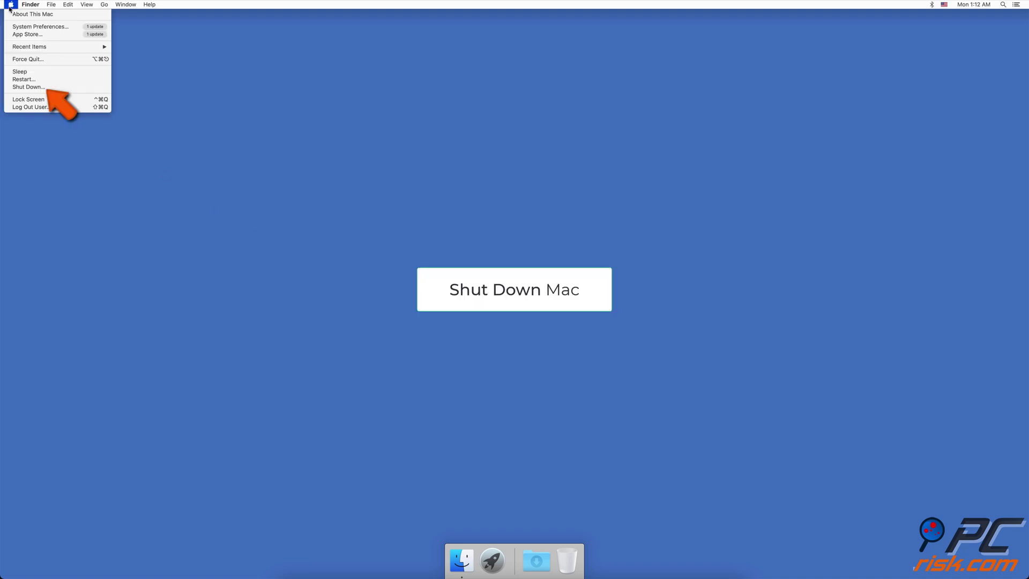
{"action": "left_click", "coordinate": [42, 87]}
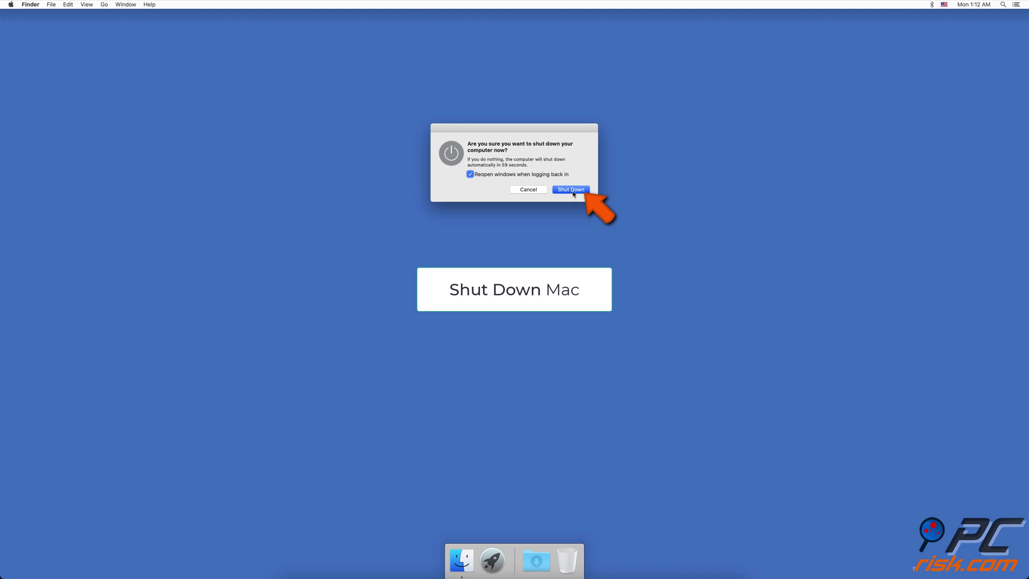